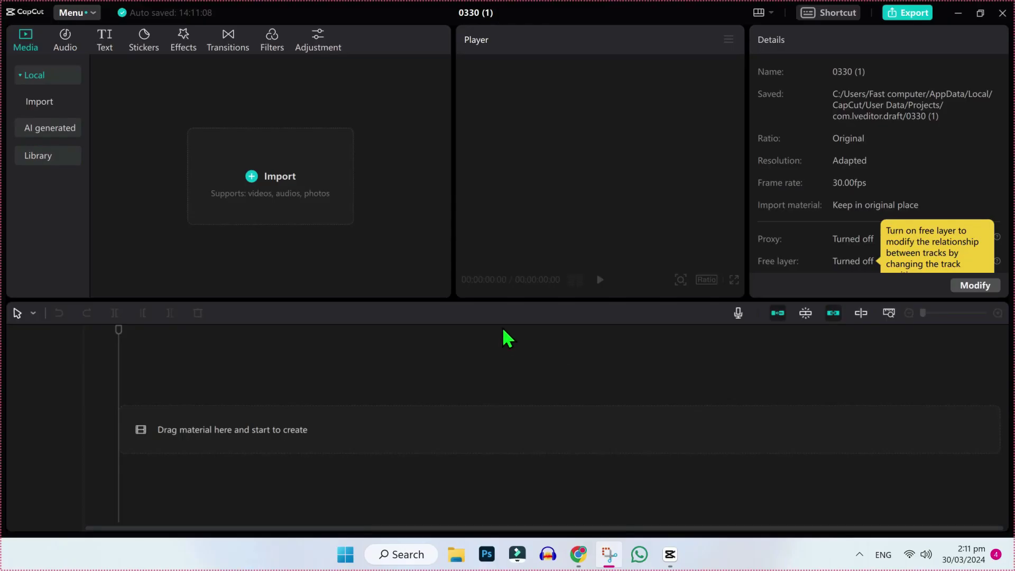
- Import the CarX Street car picture and the Minecraft background image into the media library
left_click(287, 191)
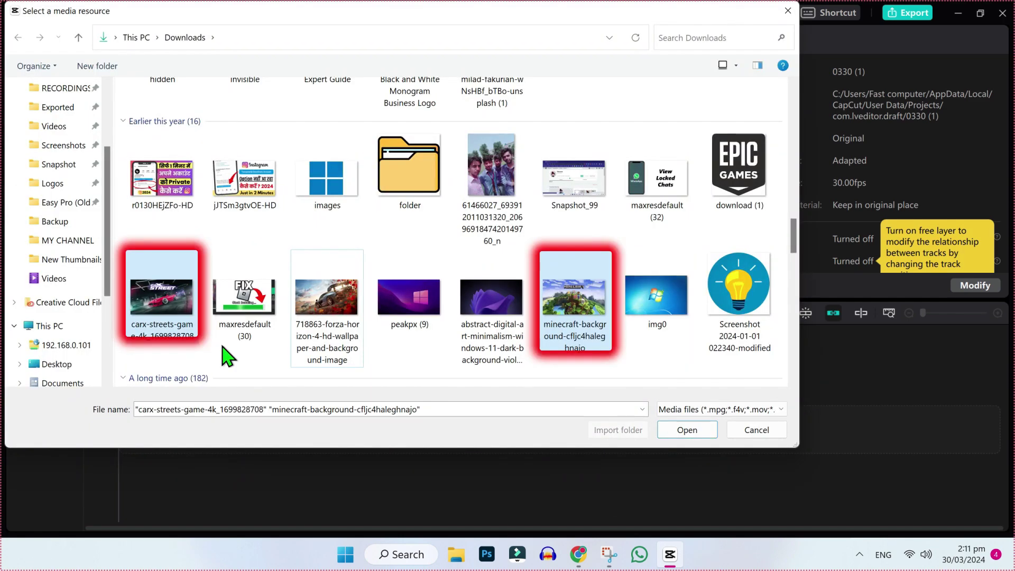
- Add both images as 5-second clips, car first, shifting the Minecraft clip right to leave a gap
left_click(685, 426)
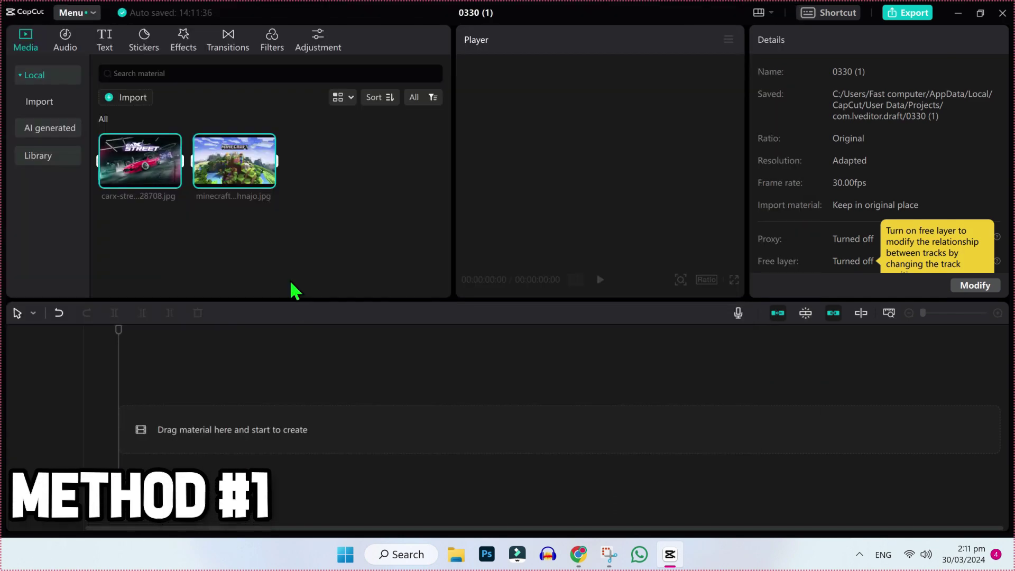
mouse_move(126, 173)
left_mouse_down()
mouse_move(149, 381)
mouse_move(121, 440)
left_mouse_up()
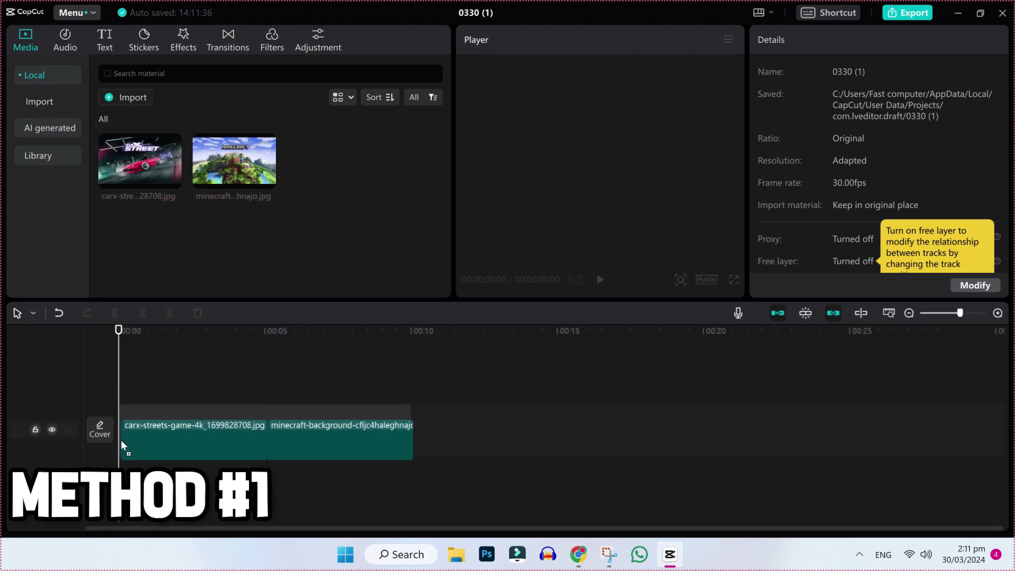
left_click(292, 430)
left_click_drag(292, 431, 359, 431)
left_click_drag(930, 316, 941, 316)
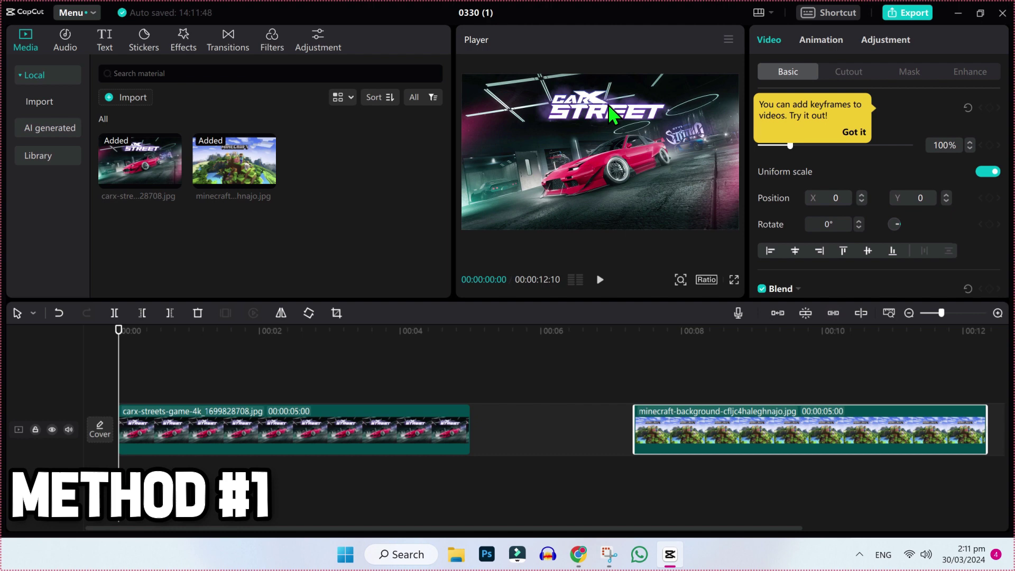
left_click(195, 334)
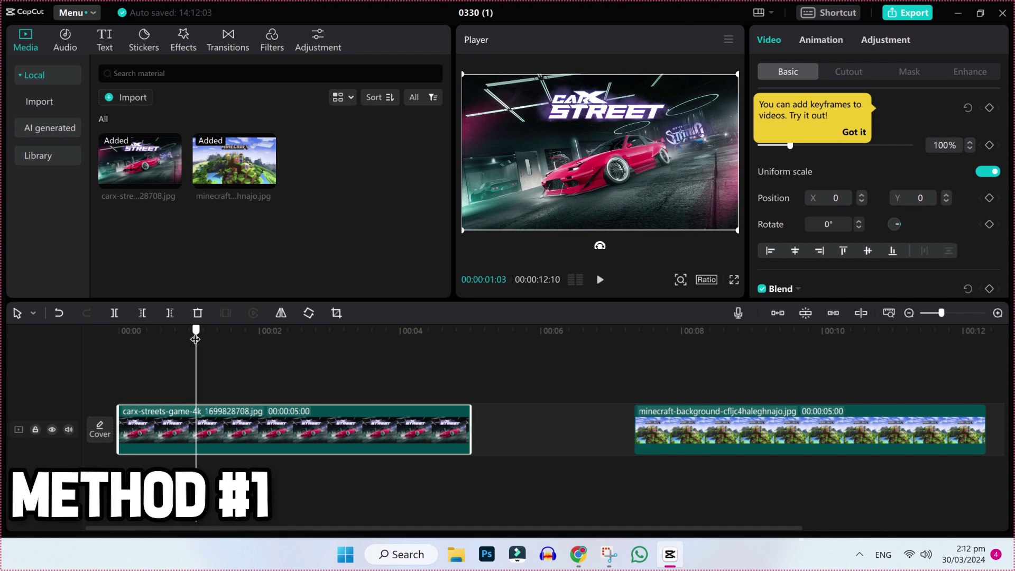
- Keyframe the car clip's position and size at 0:00, keeping 100% scale and zero offset
left_click_drag(195, 339, 117, 349)
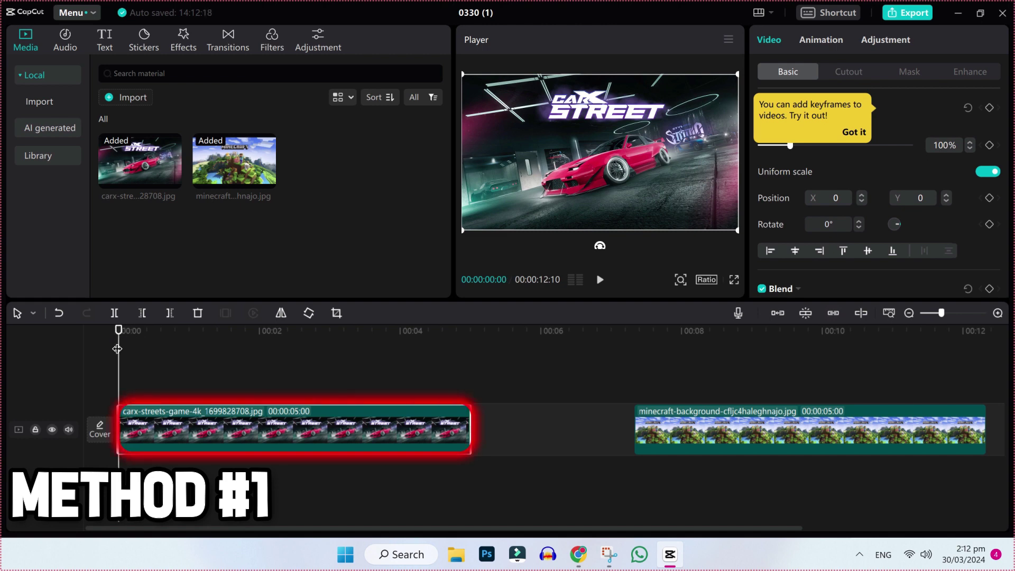
left_click(852, 132)
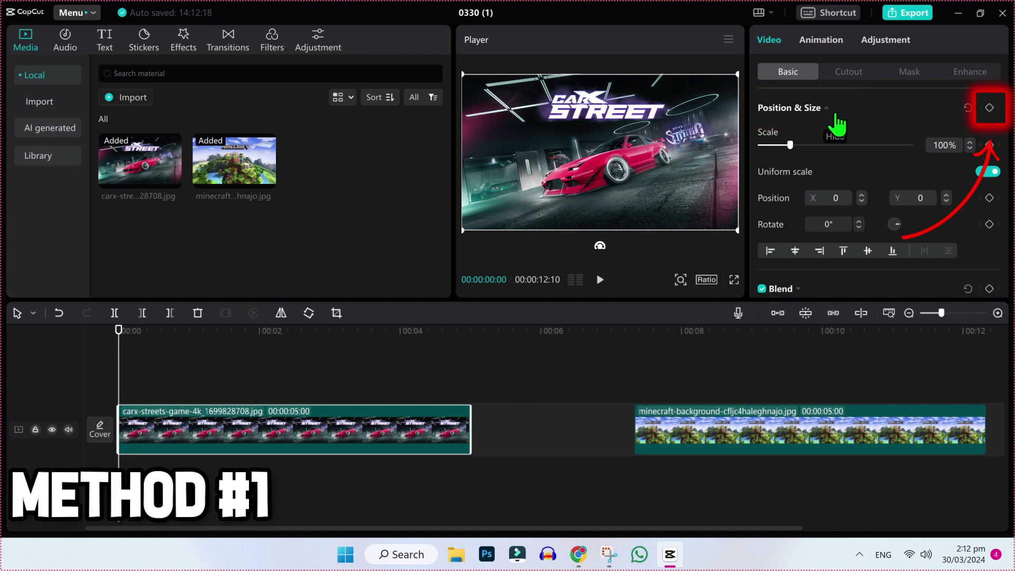
left_click(989, 109)
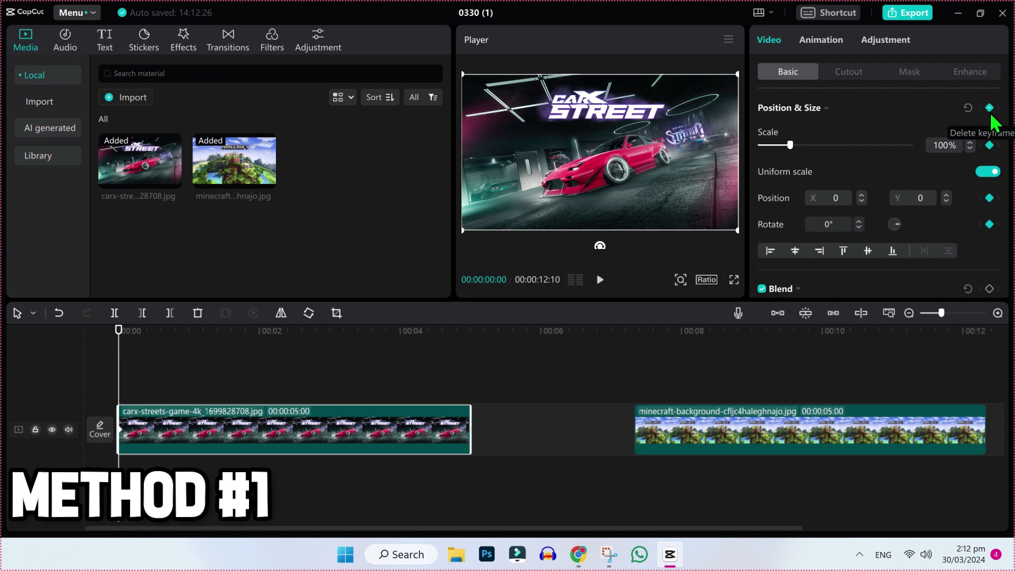
left_click(128, 340)
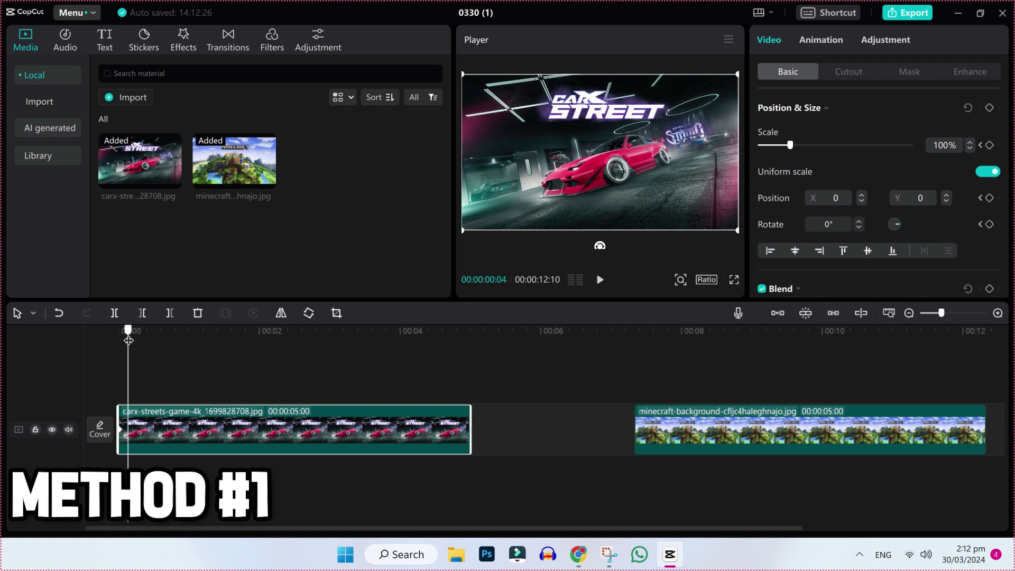
- Near 2.5 seconds, keyframe the car image at 146% scale and -192 vertical offset
left_click_drag(128, 340, 294, 343)
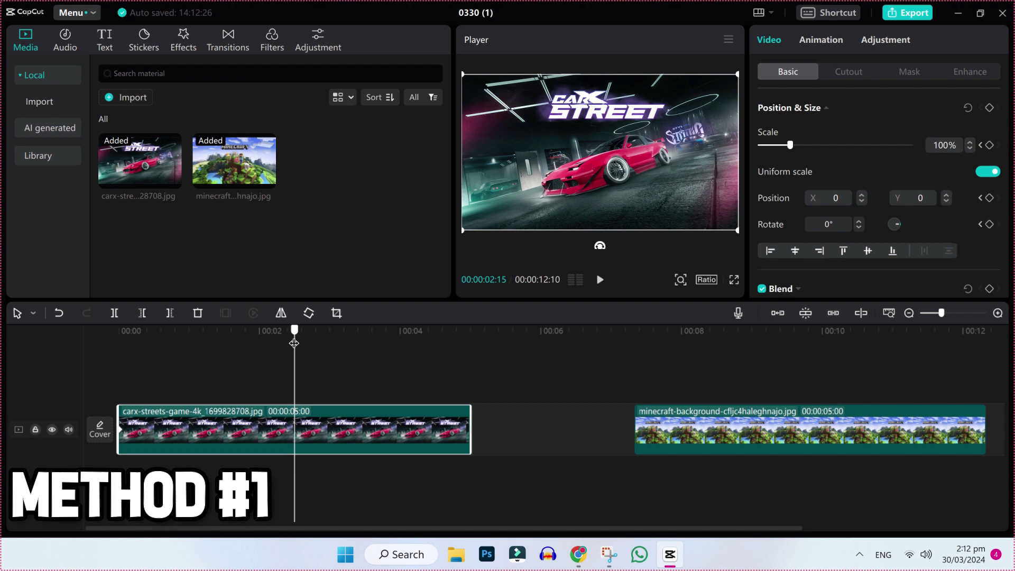
left_click(989, 108)
left_click_drag(790, 145, 804, 146)
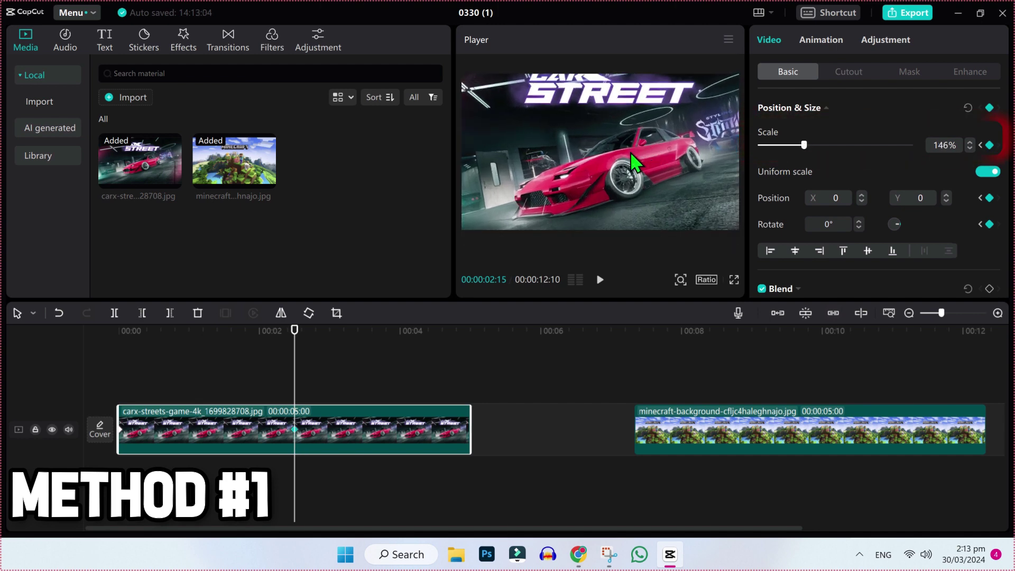
left_click_drag(631, 151, 612, 170)
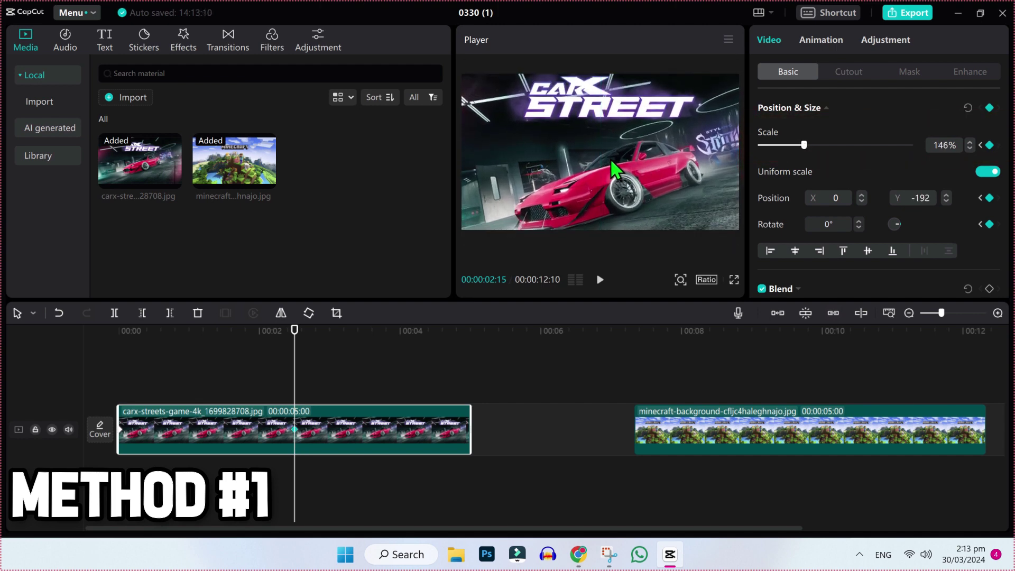
- Preview the car clip's zoom animation, then move the playhead into the Minecraft clip
left_click(600, 279)
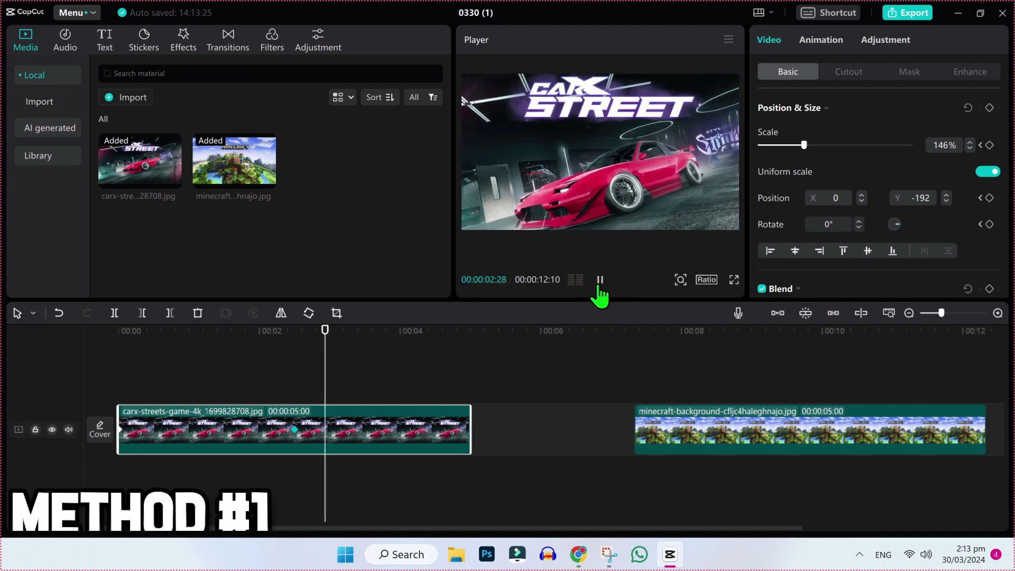
left_click(420, 389)
left_click(644, 331)
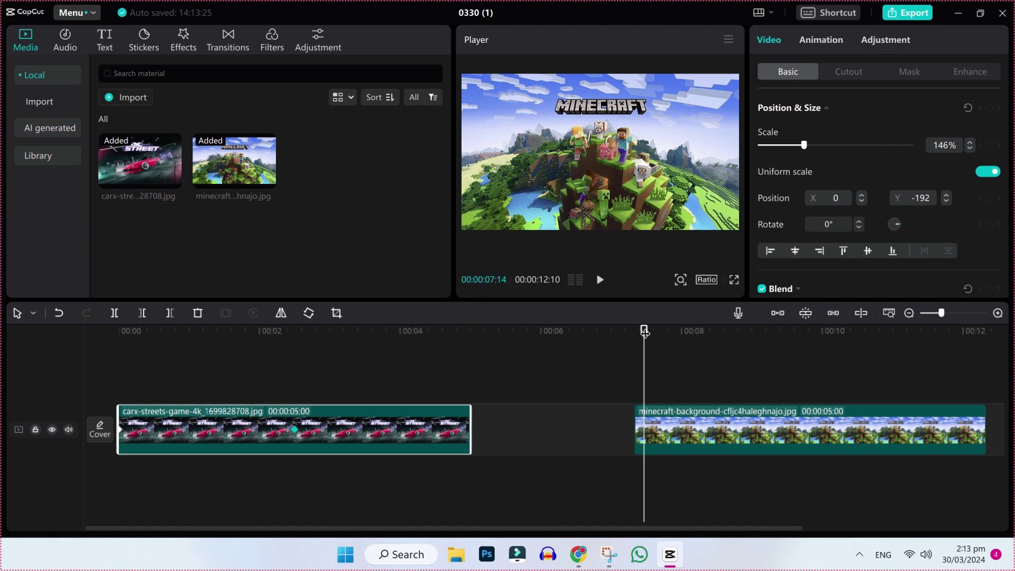
- Shrink the Minecraft image to 35% and place it in the top-left corner at about 7 seconds
left_click(734, 226)
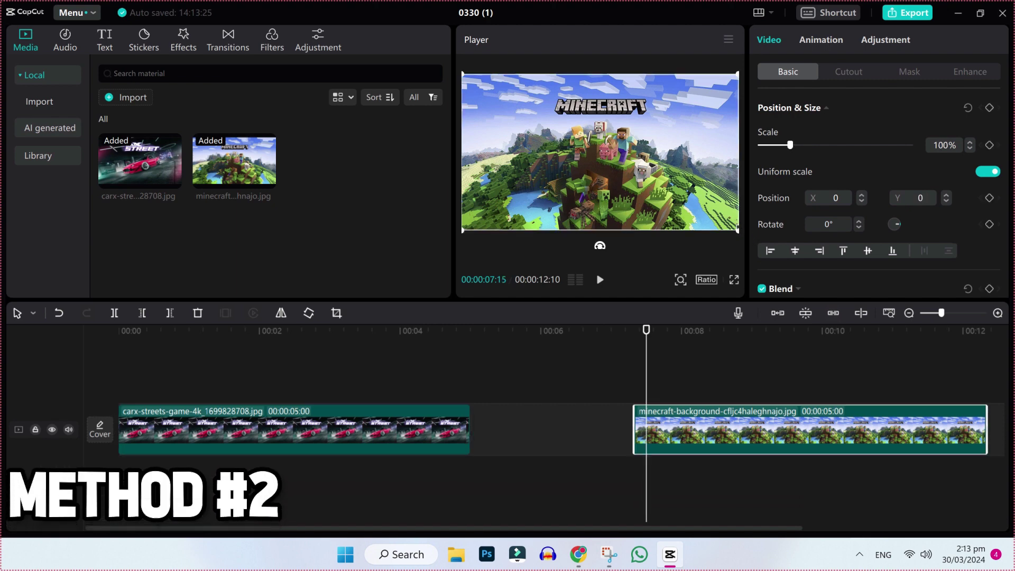
mouse_move(738, 230)
left_mouse_down()
mouse_move(567, 159)
mouse_move(500, 114)
left_mouse_up()
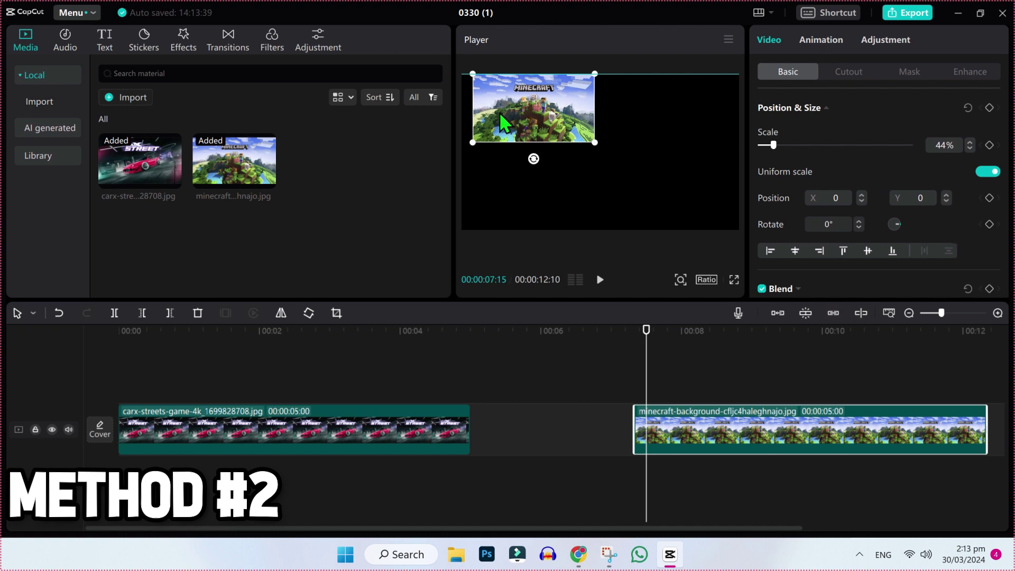
left_click_drag(502, 124, 493, 115)
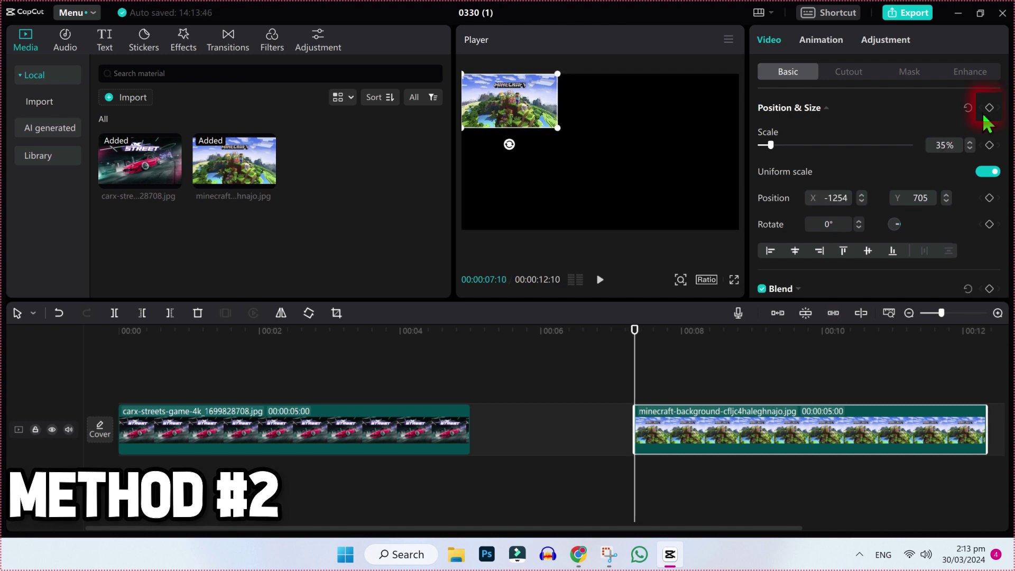
- Keyframe the Minecraft image at the bottom-right near 10 seconds, then preview its slide
left_click(989, 107)
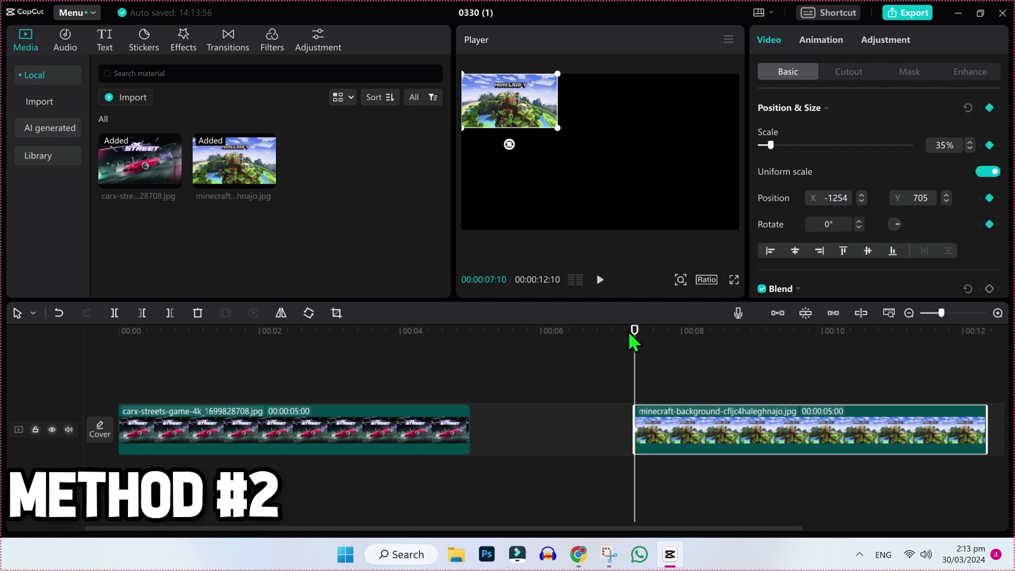
left_click_drag(634, 331, 844, 333)
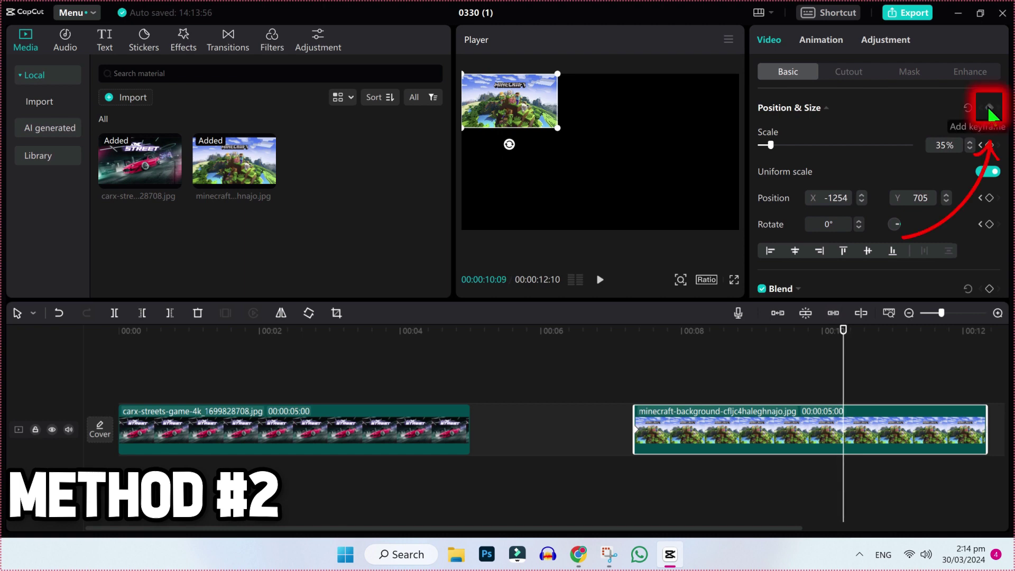
left_click(990, 109)
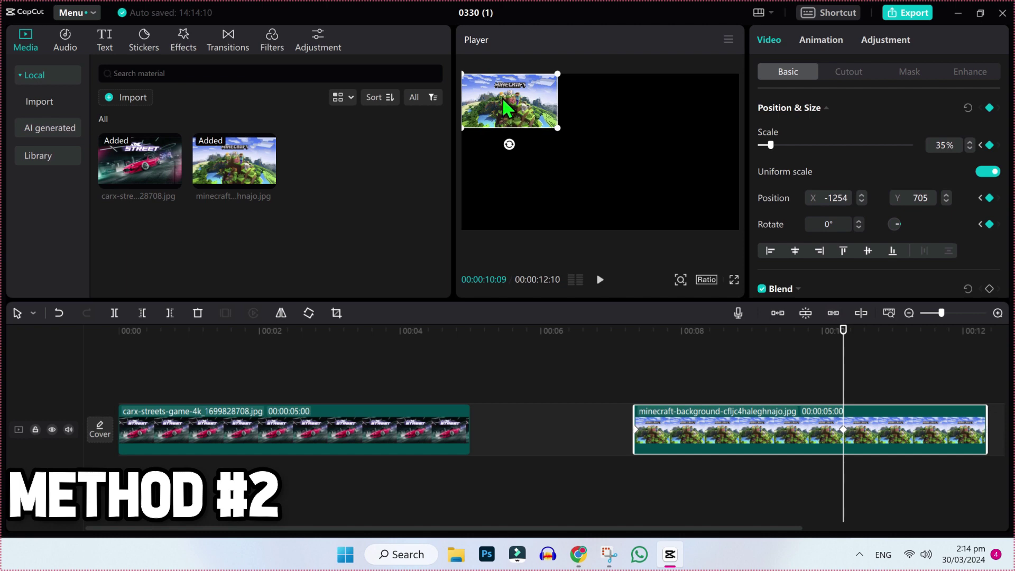
left_click_drag(504, 109, 689, 207)
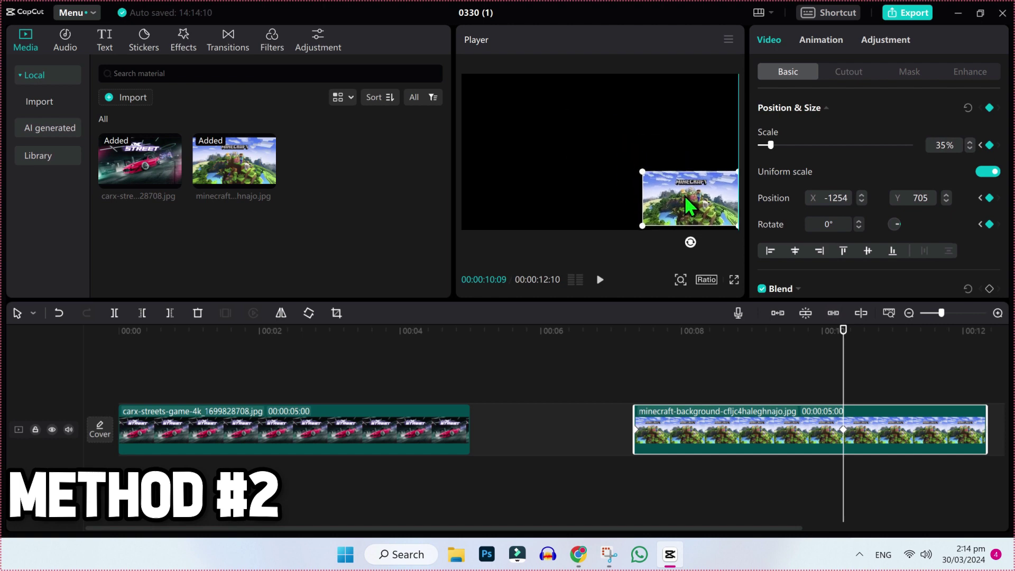
left_click(630, 358)
key("space")
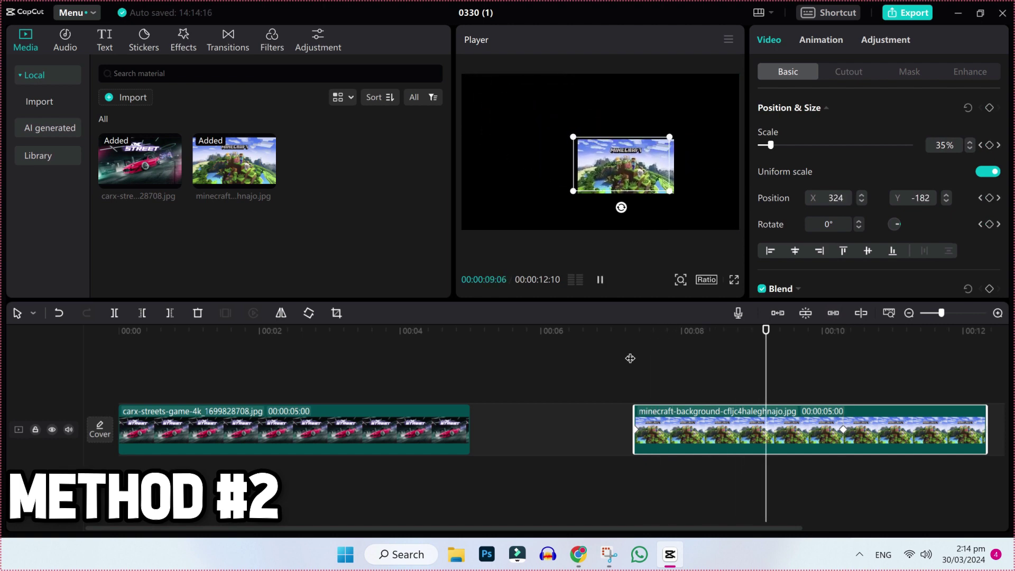